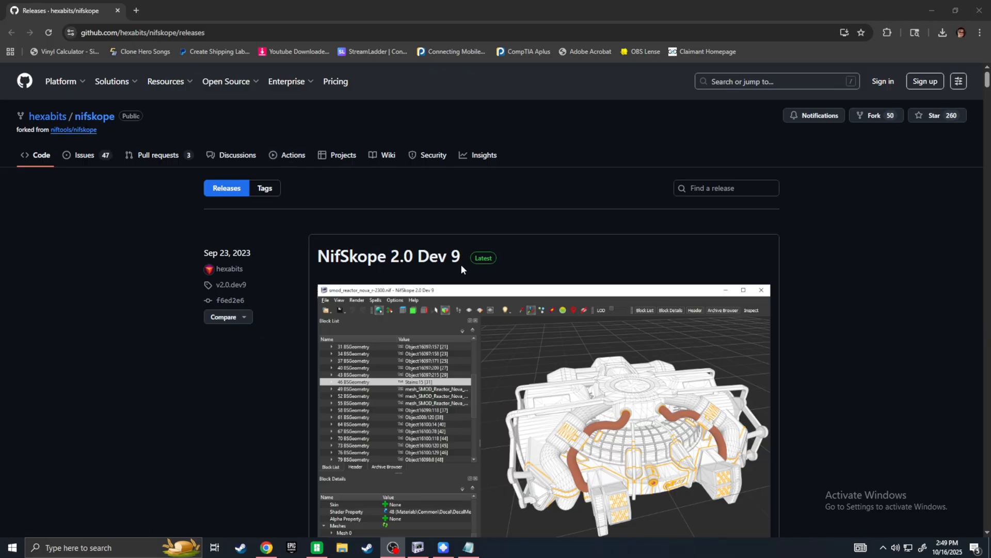
Step: Download NifSkope_2_0_2023-09-29-x64.7z from the assets of the NifSkope 2.0 Dev 9 release
scroll(460, 265, down, 15)
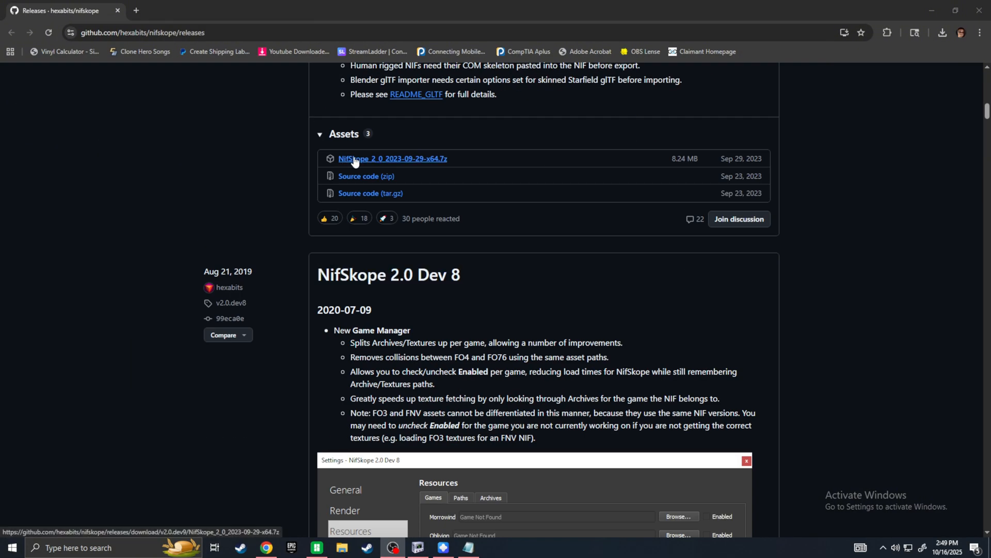
click(374, 164)
scroll(277, 261, up, 3)
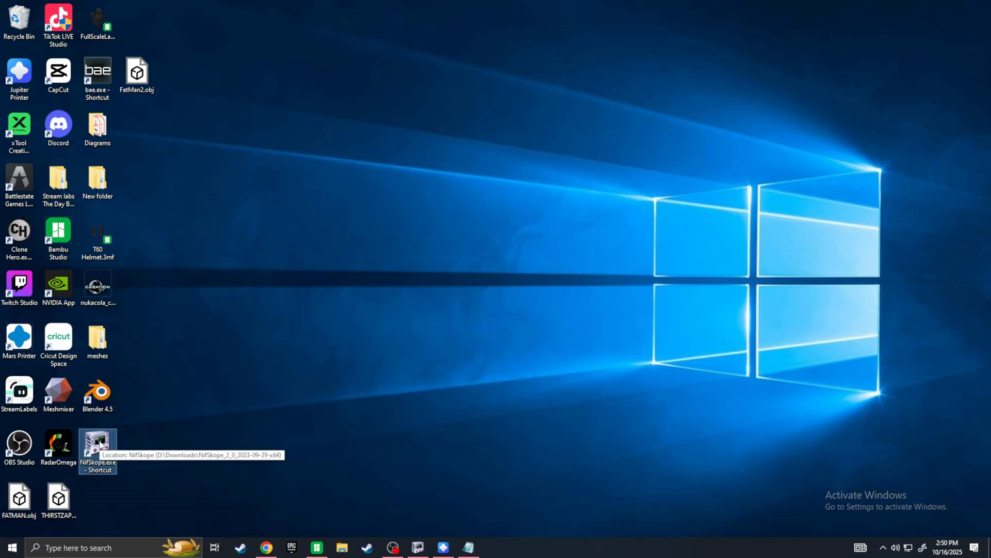
Step: Launch NifSkope from the desktop and start browsing for an archive
double_click(99, 440)
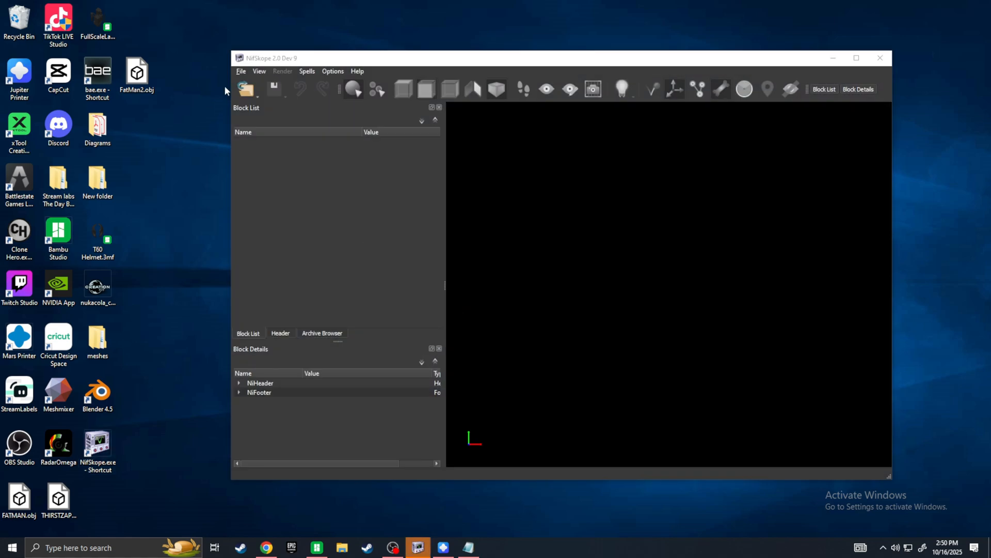
click(241, 76)
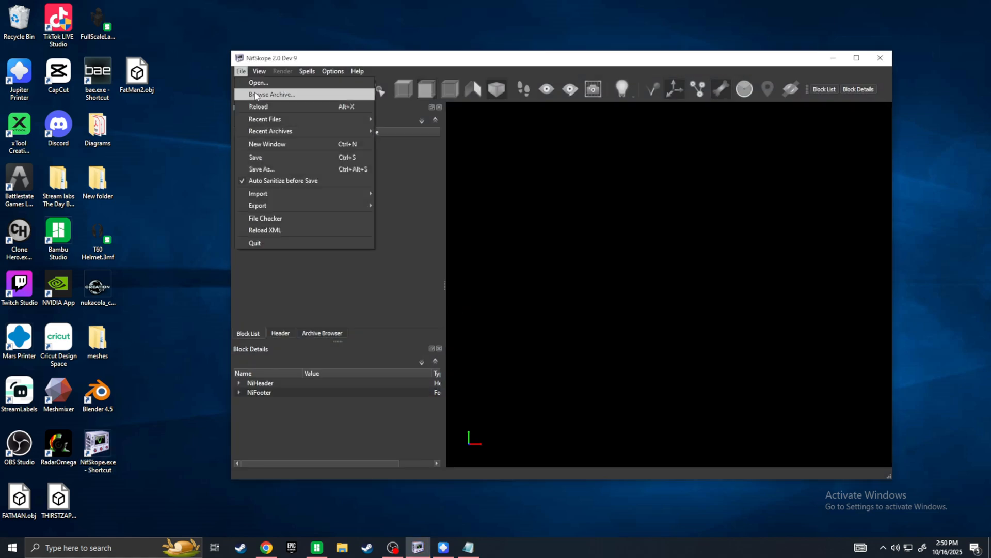
click(255, 91)
Step: Go to the SteamLibrary\steamapps\common\Fallout 4\Data folder on the Nvme (Z:) drive
click(281, 263)
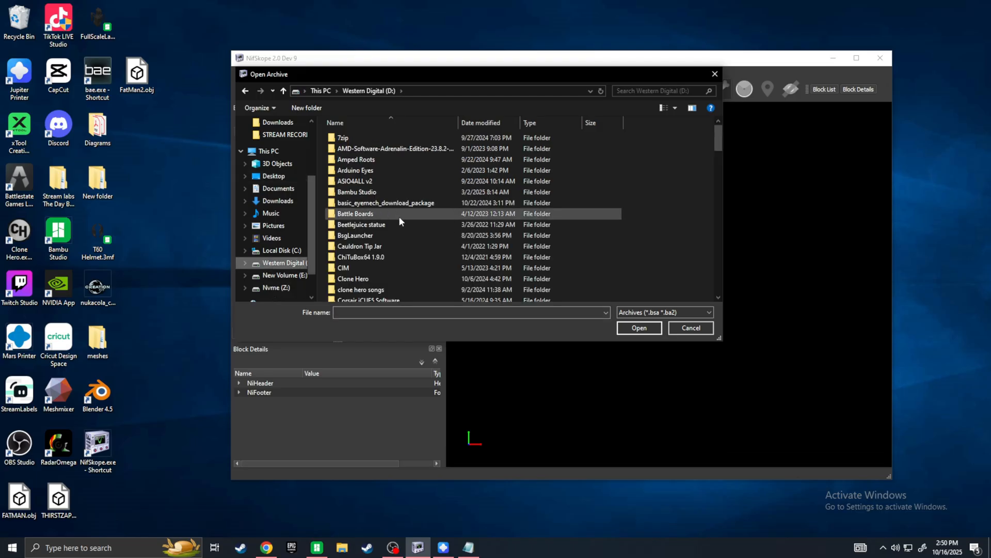
click(279, 287)
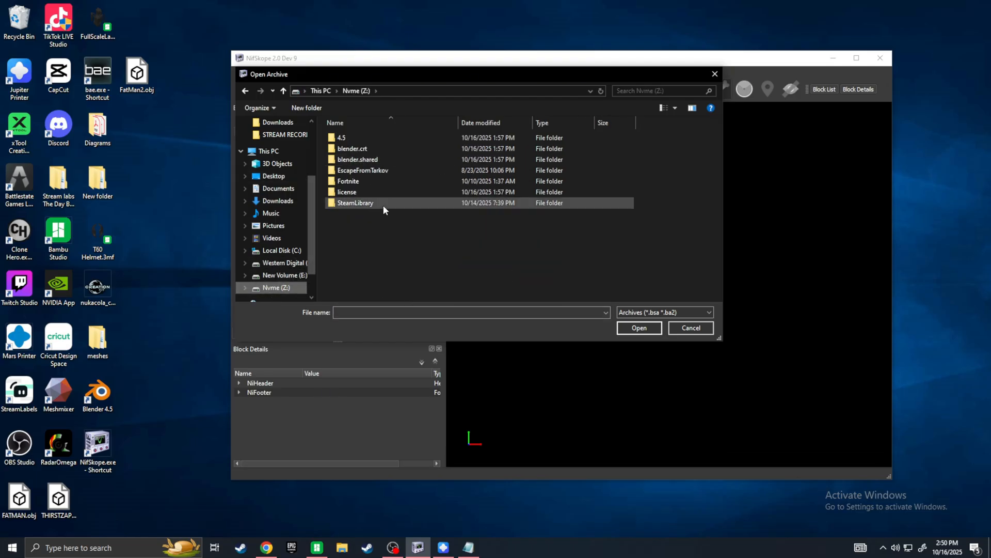
double_click(355, 204)
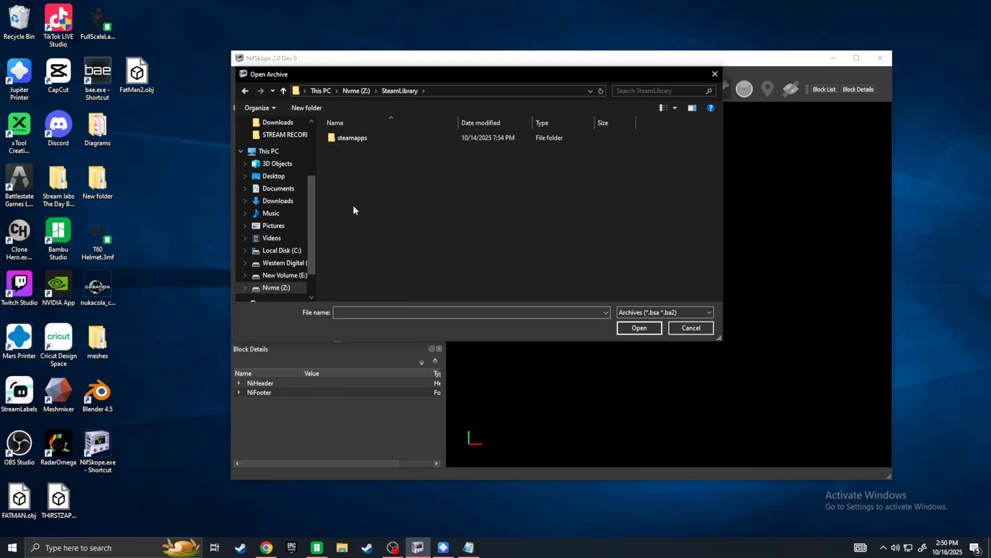
double_click(371, 144)
double_click(371, 139)
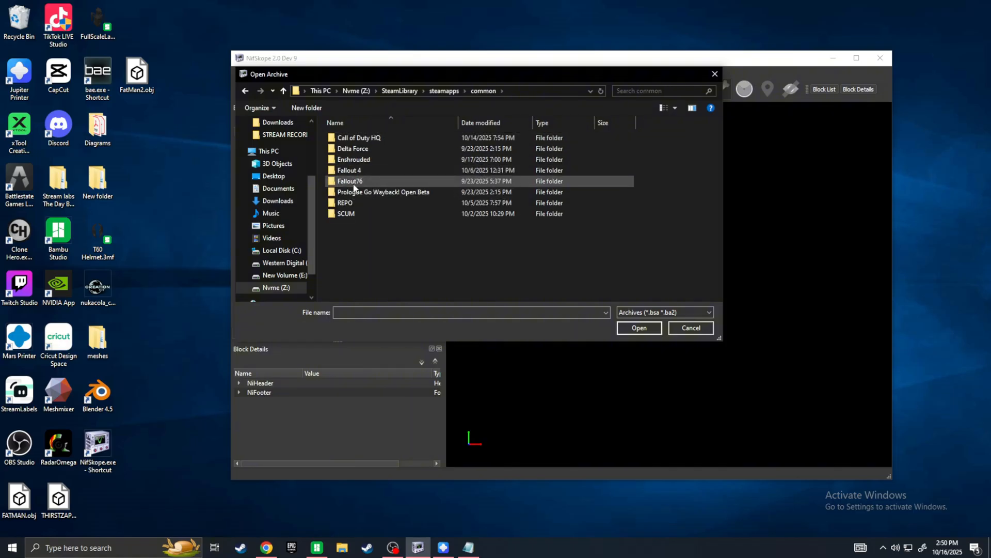
double_click(355, 171)
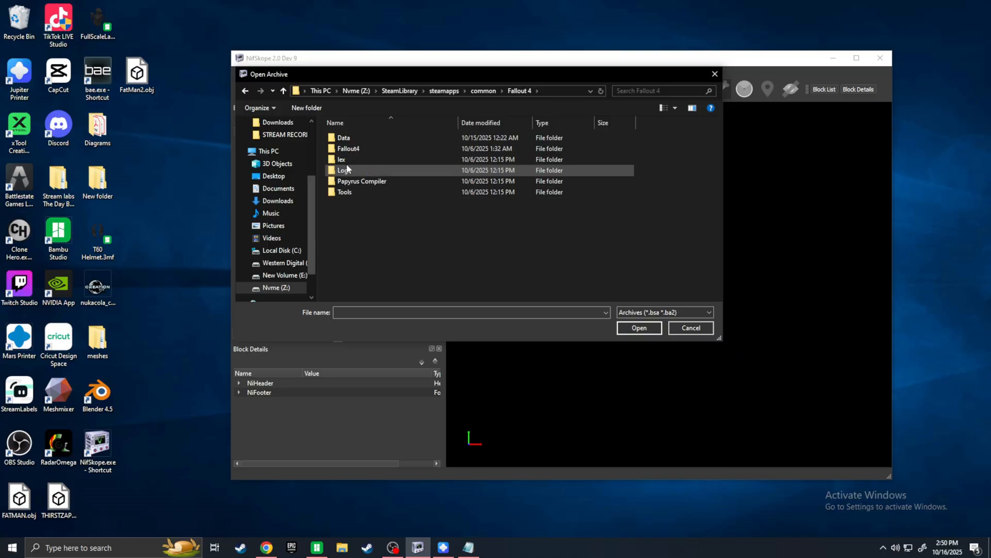
double_click(351, 140)
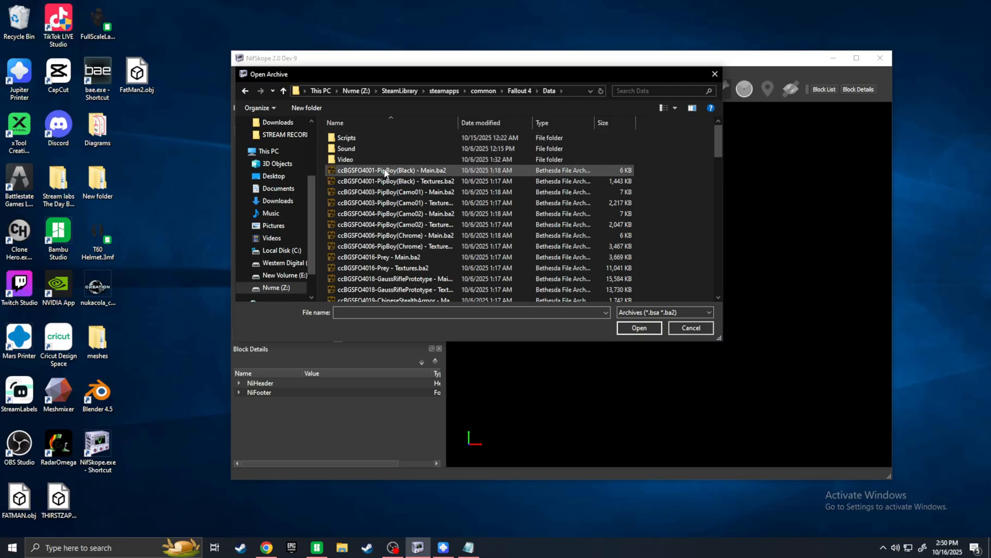
Step: Open the Fallout4 - Meshes.ba2 archive from the Data folder
scroll(388, 176, down, 17)
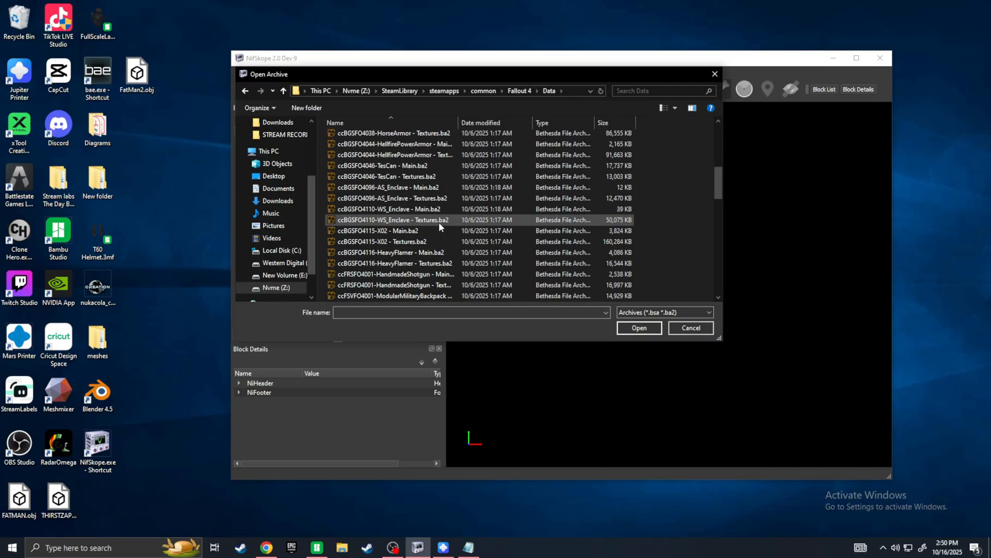
scroll(361, 207, down, 3)
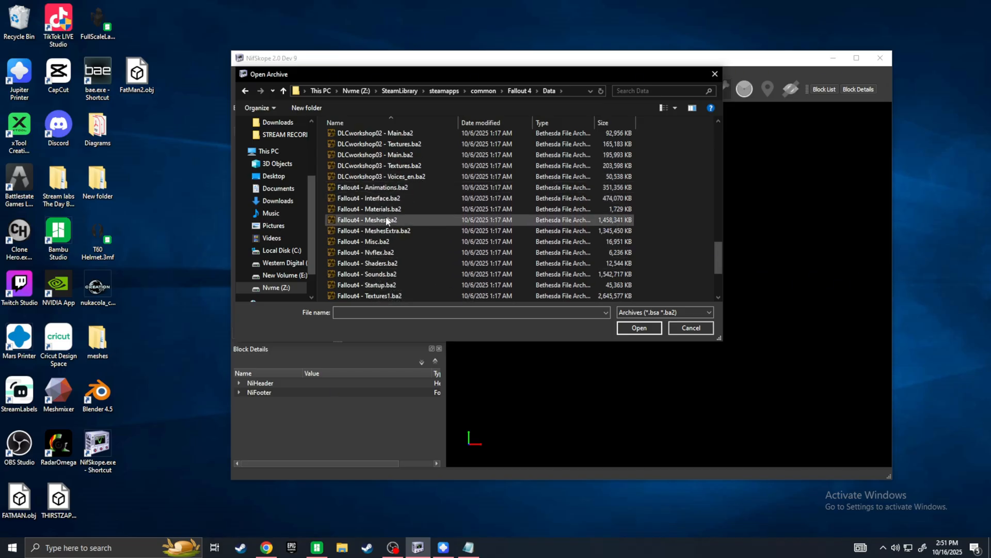
click(383, 220)
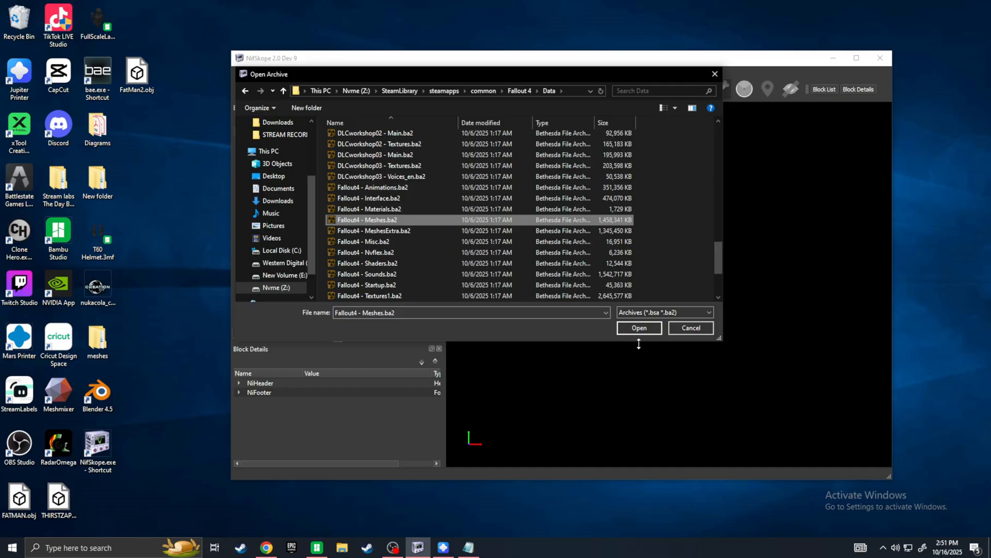
click(639, 328)
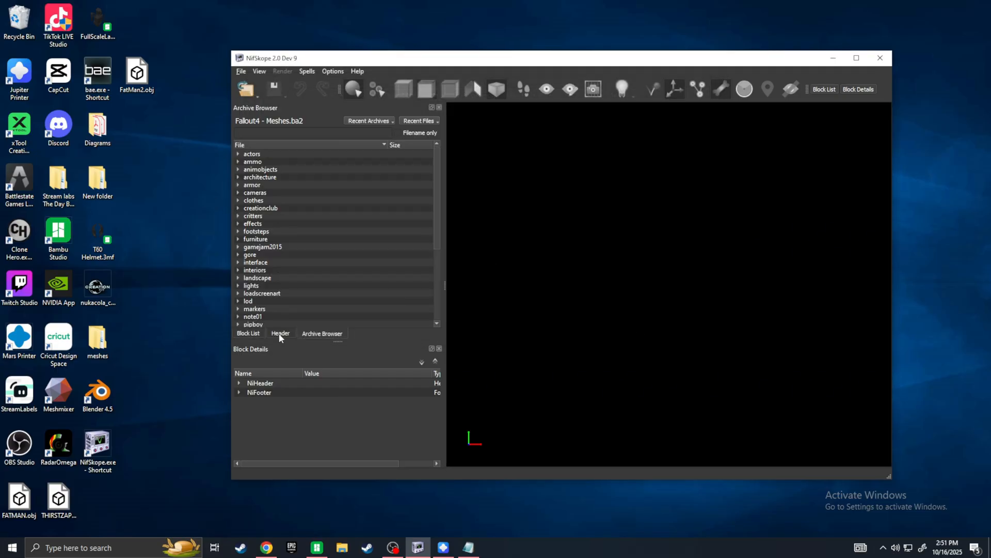
Step: Load FatMan.nif from the fatman folder under weapons in the meshes archive
scroll(292, 222, down, 5)
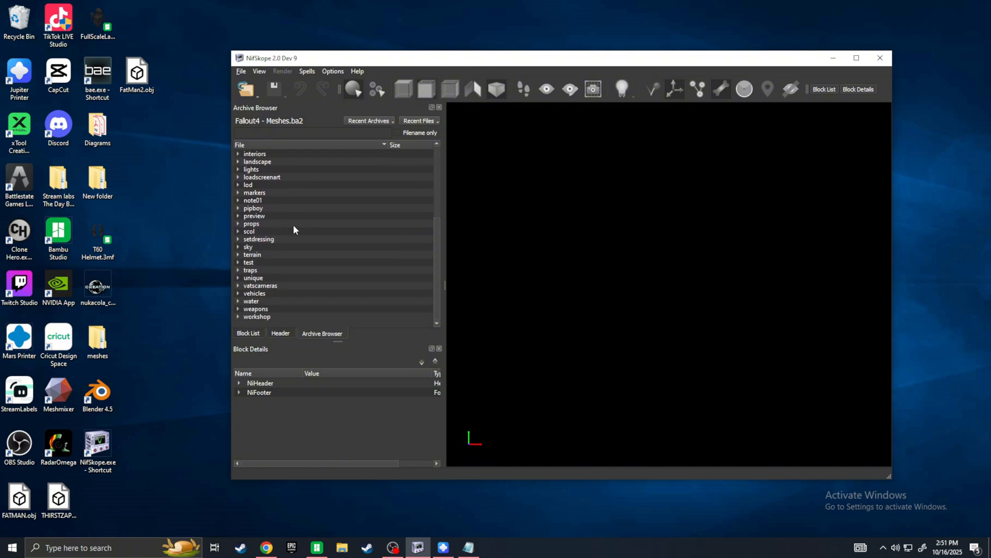
click(241, 309)
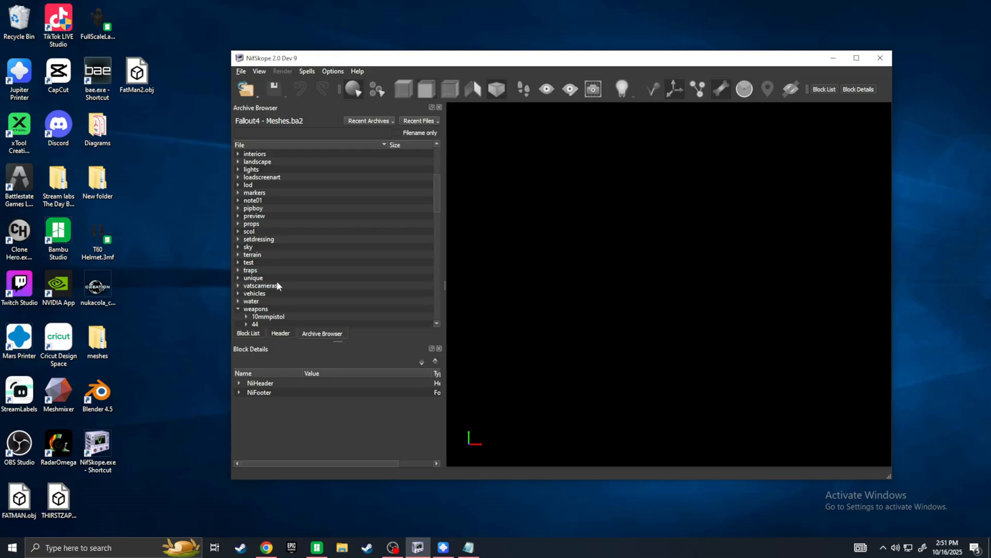
scroll(277, 281, down, 6)
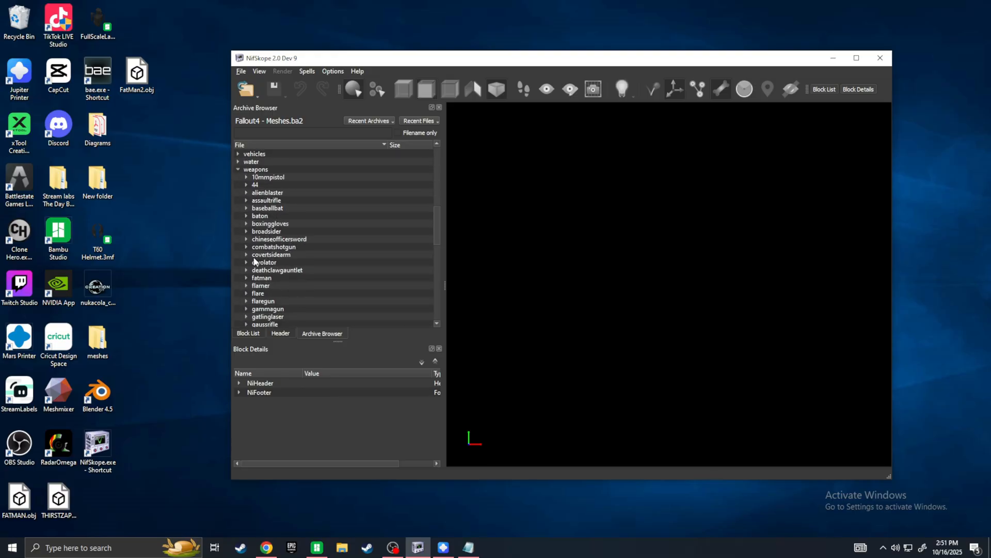
scroll(336, 204, down, 1)
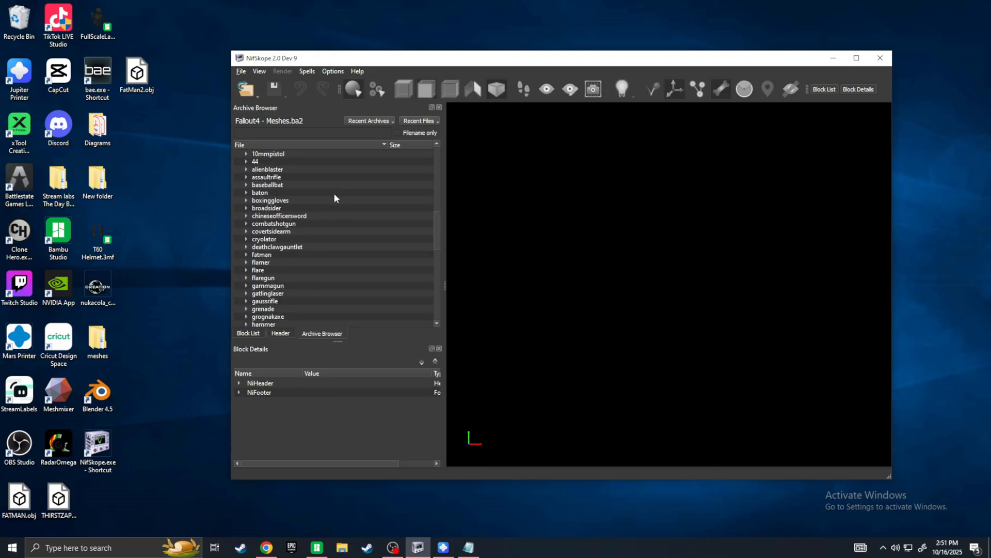
click(247, 255)
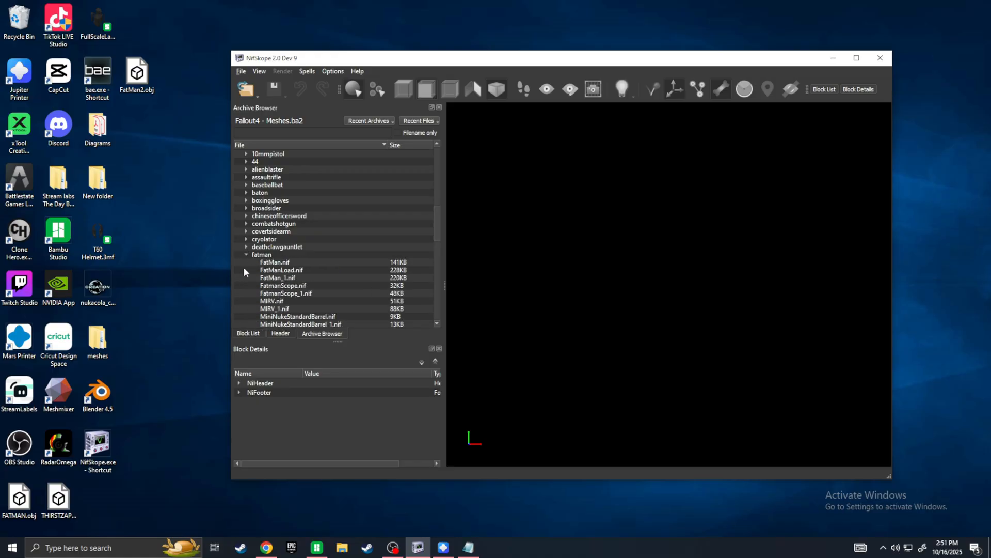
double_click(275, 264)
Step: Turn off texture rendering so the Fat Man model displays as plain untextured geometry
drag(737, 225, 654, 219)
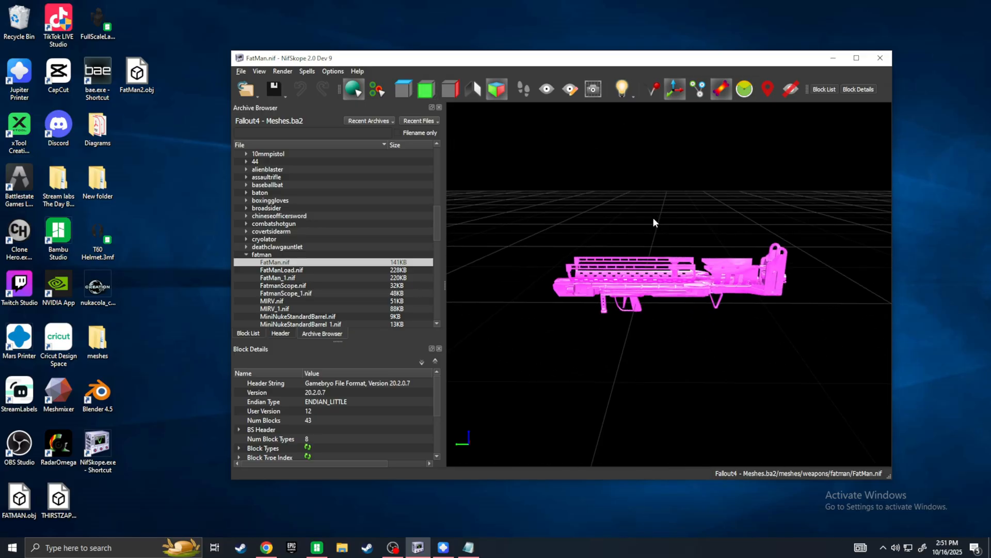
click(283, 71)
click(302, 216)
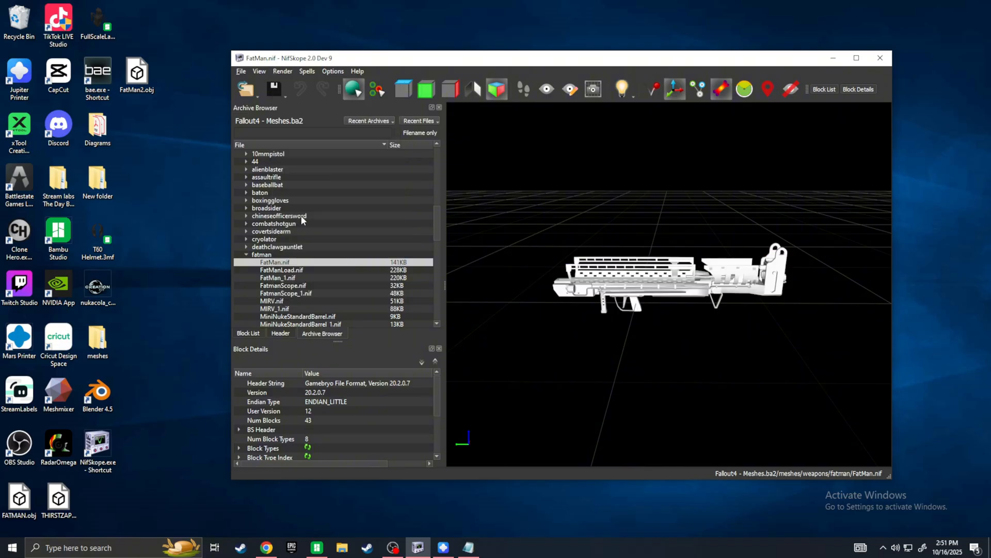
Step: Bring up the Fat Man model's block list from its mesh and select the root 0 NiNode
drag(713, 227, 634, 279)
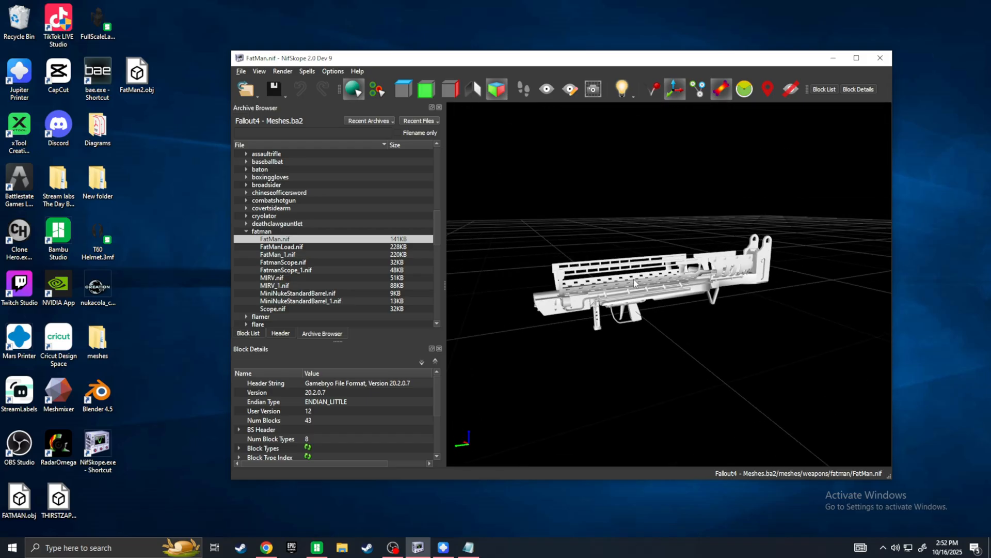
click(673, 283)
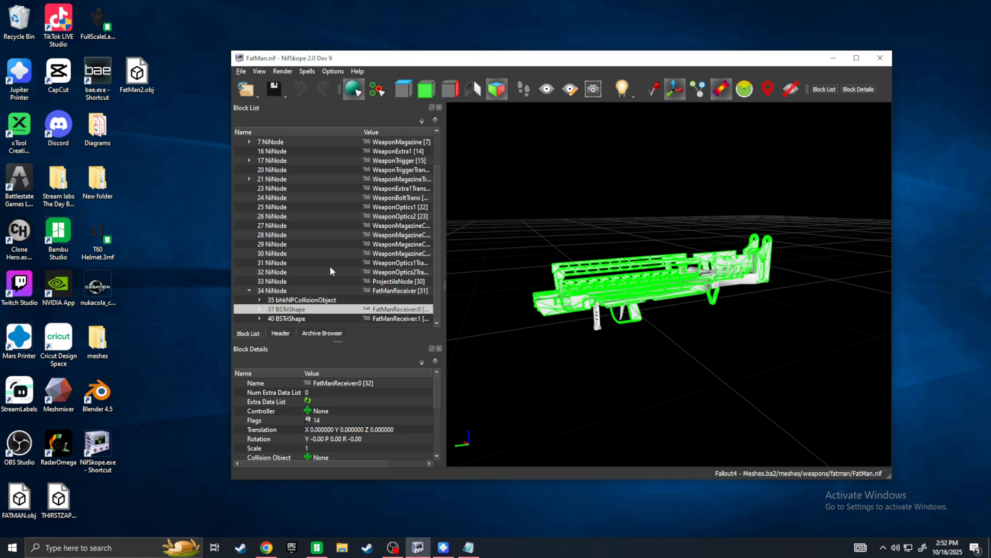
scroll(332, 262, up, 2)
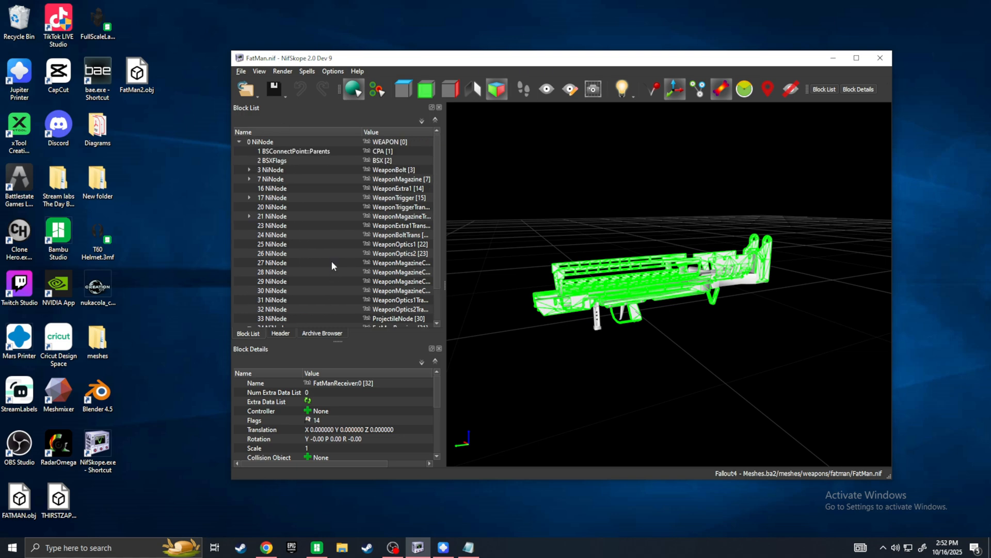
click(264, 142)
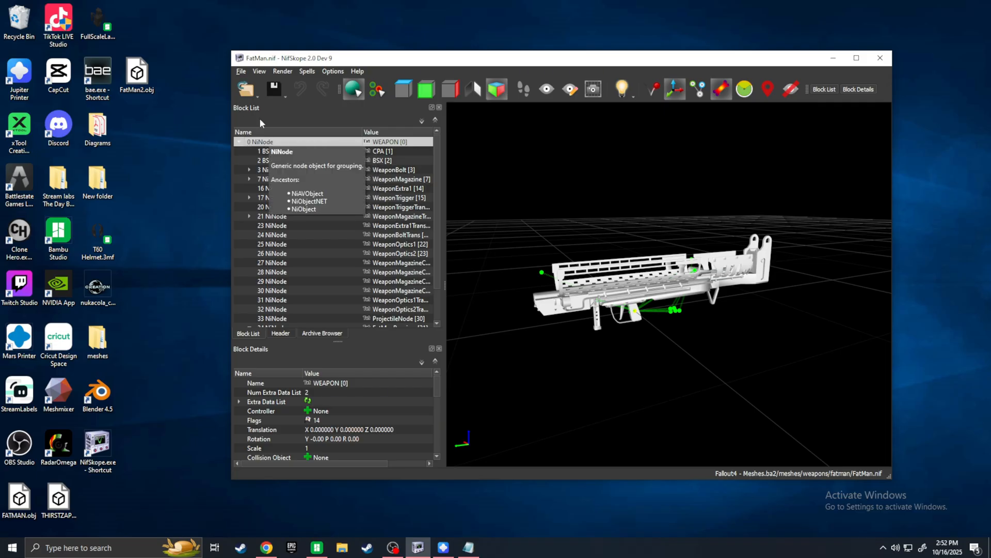
Step: Export the root node with all its children as an OBJ file named FatMan3.obj on the Desktop
click(242, 72)
mouse_move(302, 205)
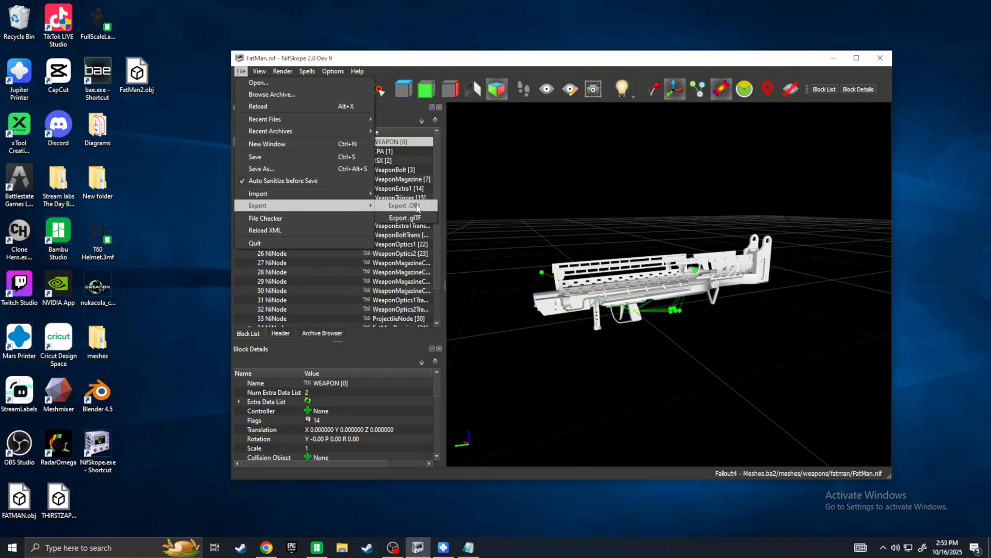
click(419, 206)
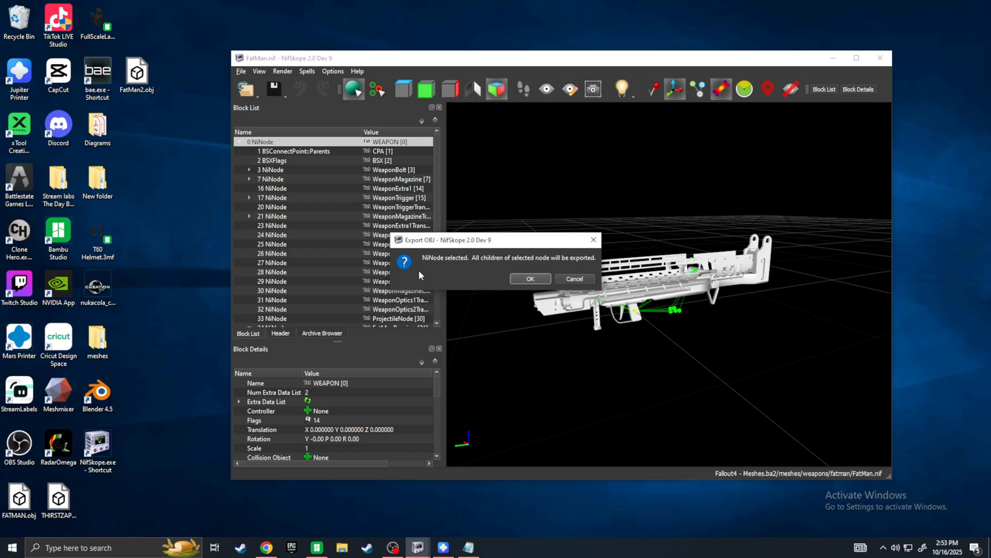
click(530, 279)
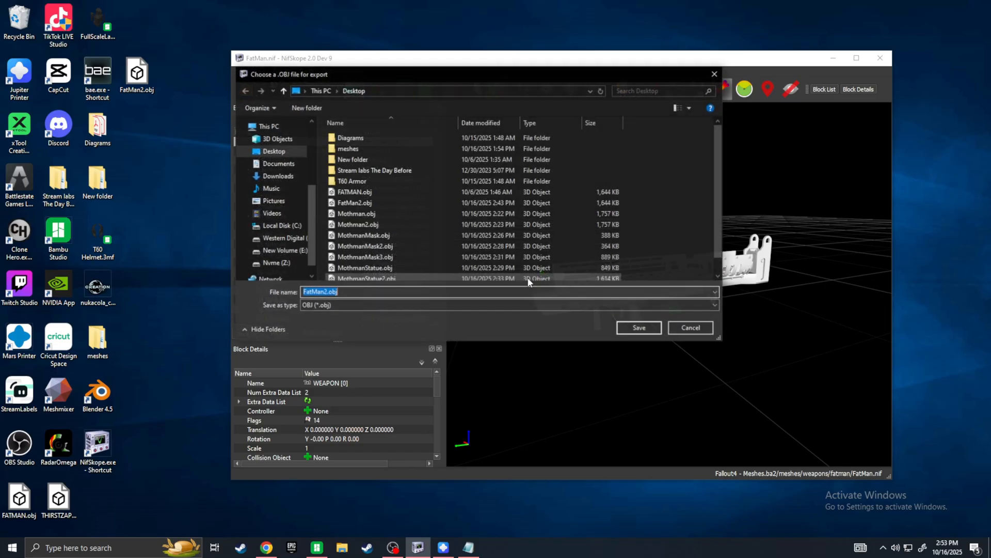
click(326, 291)
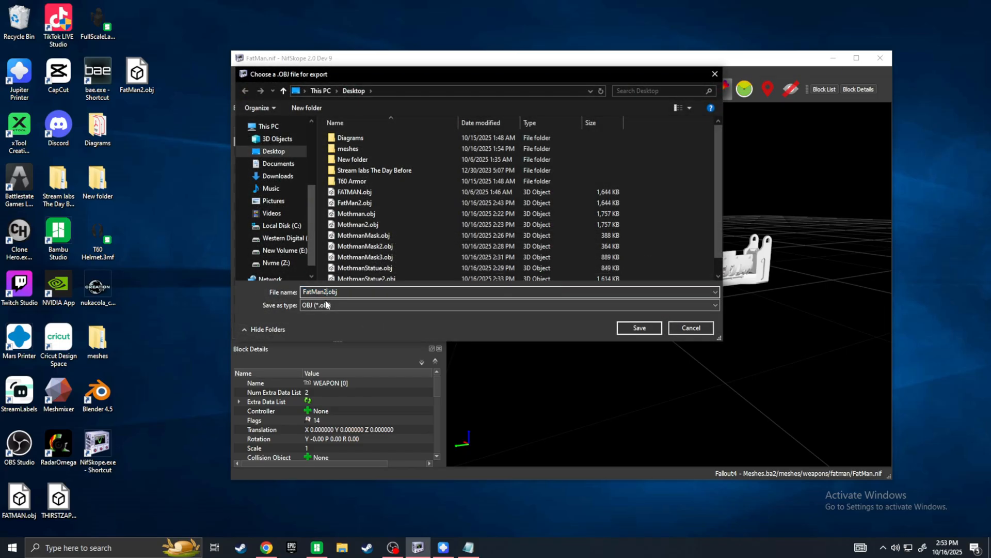
key(BackSpace)
text(3)
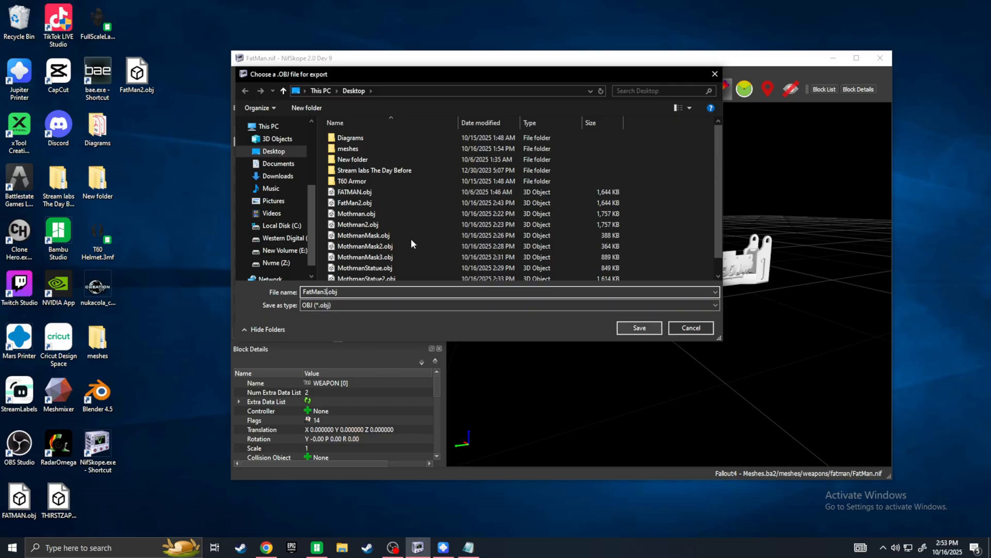
click(643, 328)
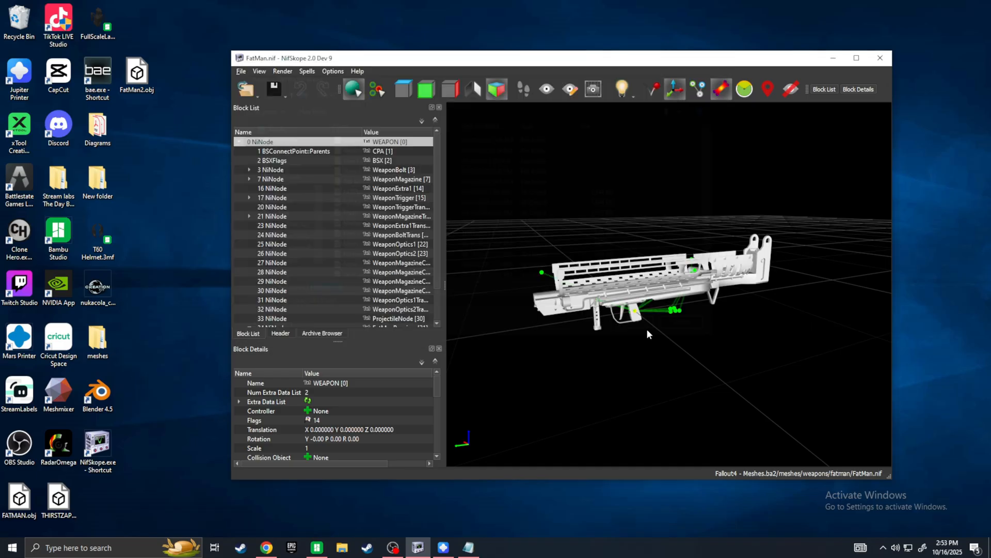
Step: Minimize NifSkope, move FatMan2.obj to the middle of the desktop and put FatMan3.mtl in the Recycle Bin
click(833, 58)
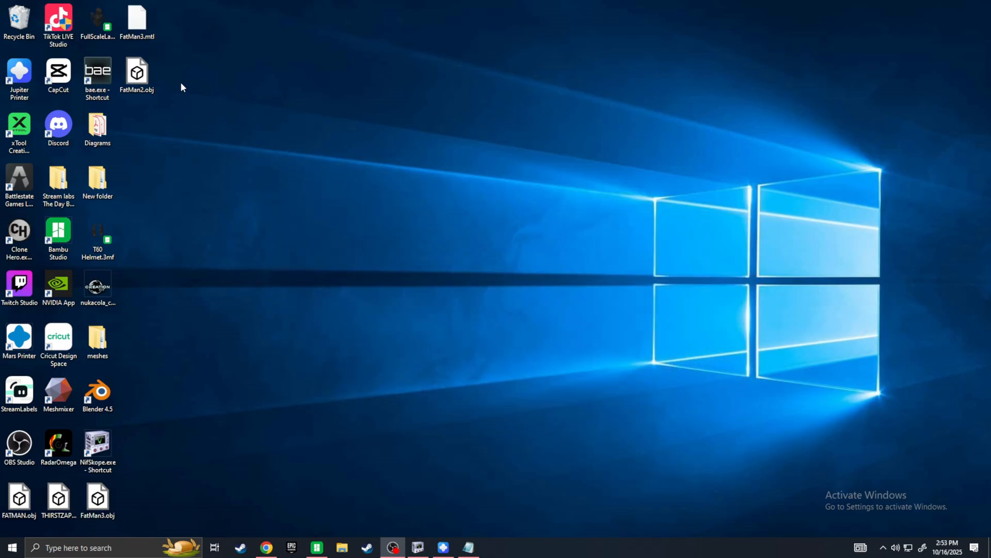
drag(136, 75, 413, 285)
drag(153, 31, 19, 22)
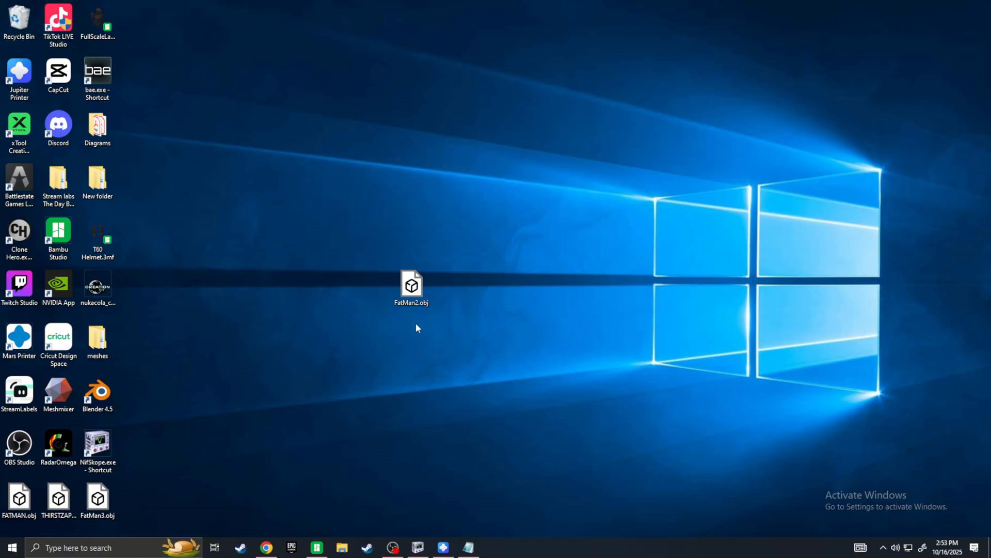
Step: Place FatMan2.obj near the desktop icon columns, switch to CHITUBOX Basic and move its window beside the file
drag(412, 284, 212, 323)
click(443, 547)
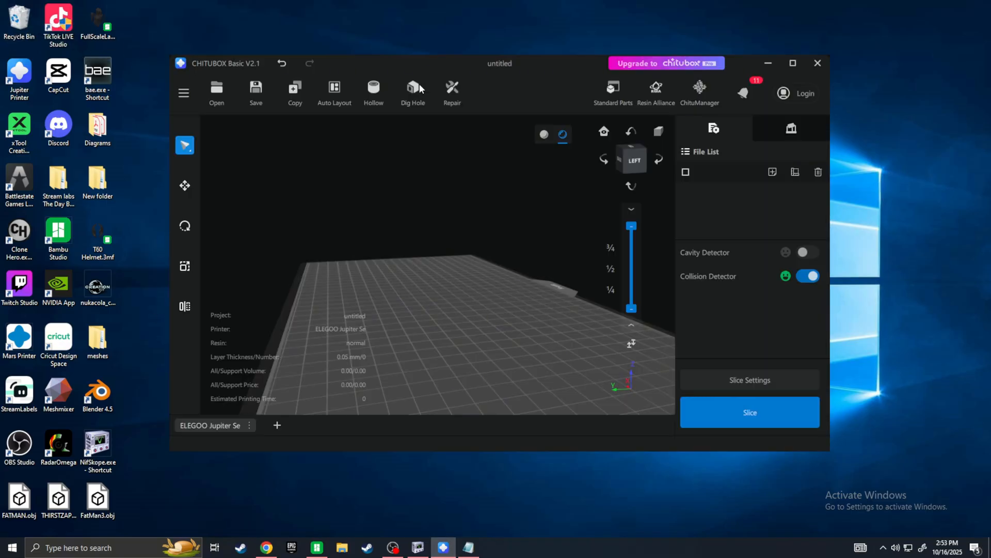
drag(429, 69, 519, 54)
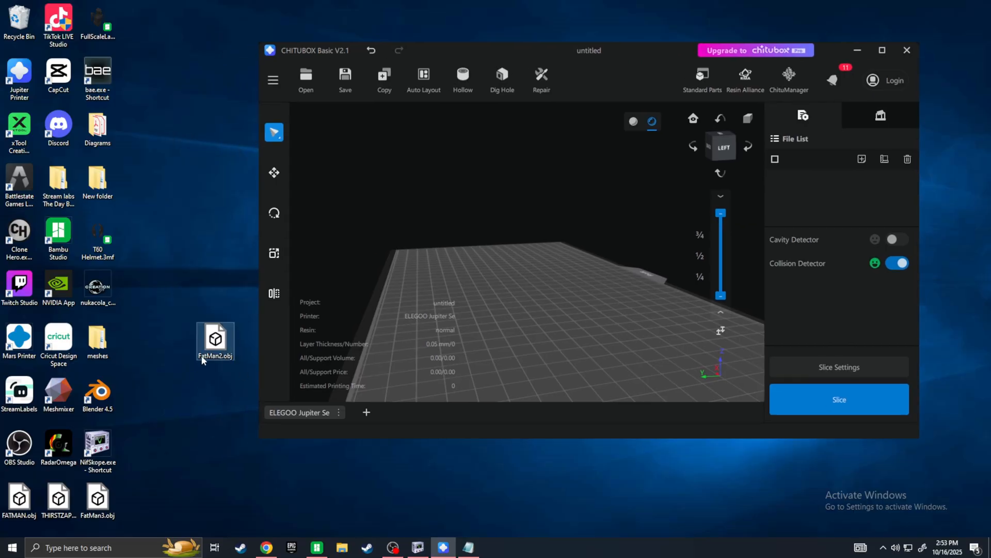
Step: Load FatMan2.obj from the desktop onto the CHITUBOX build plate and view the model up close
drag(219, 345, 521, 295)
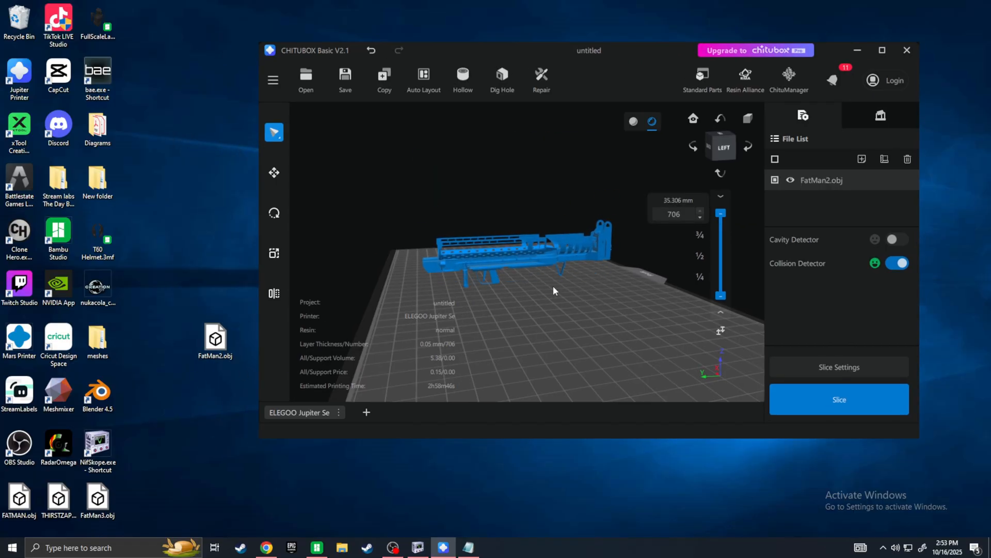
middle_drag(513, 285, 544, 284)
scroll(483, 323, up, 3)
right_drag(544, 288, 579, 330)
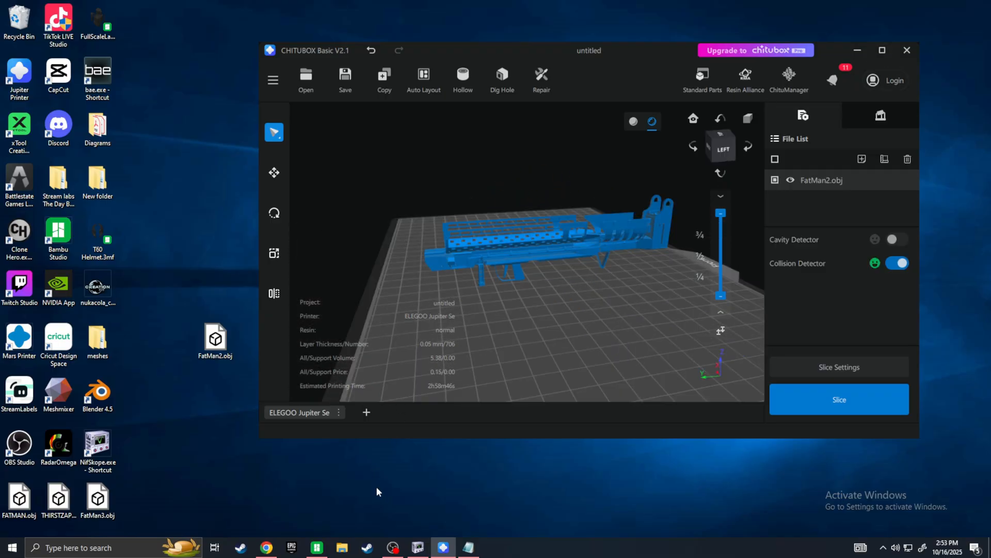
Step: Switch to NifSkope and open the archive SeventySix - Meshes.ba2 from the Fallout76 Data folder
click(418, 547)
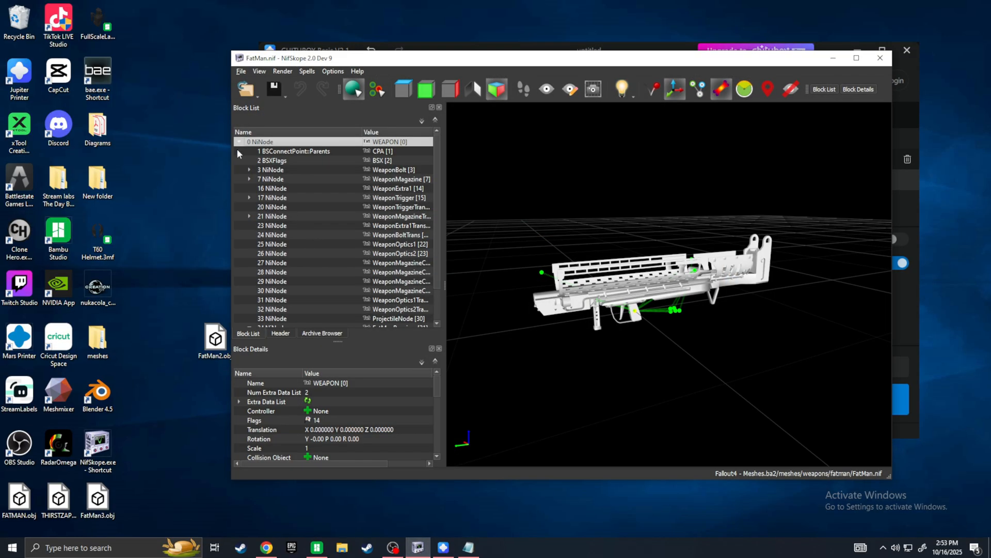
click(238, 143)
click(241, 71)
click(271, 97)
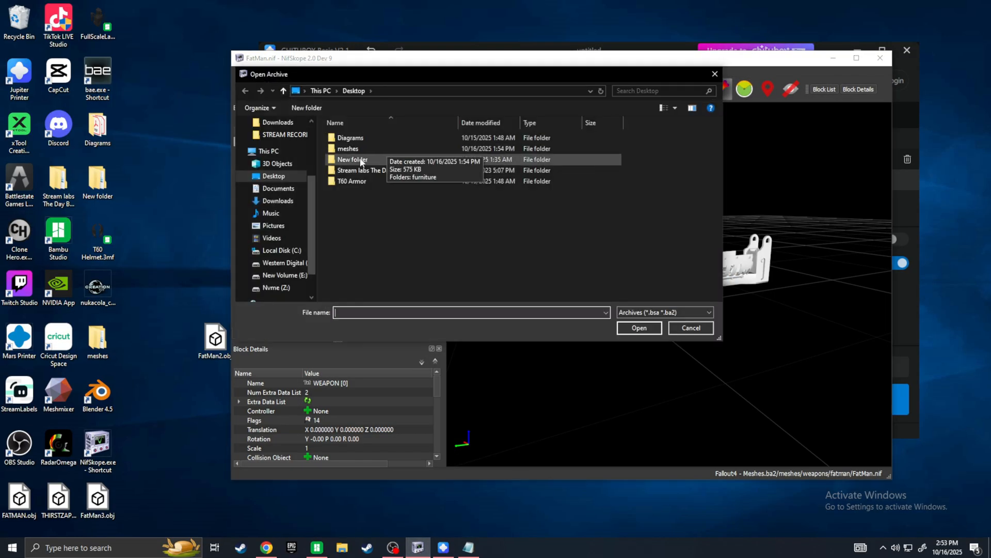
double_click(360, 181)
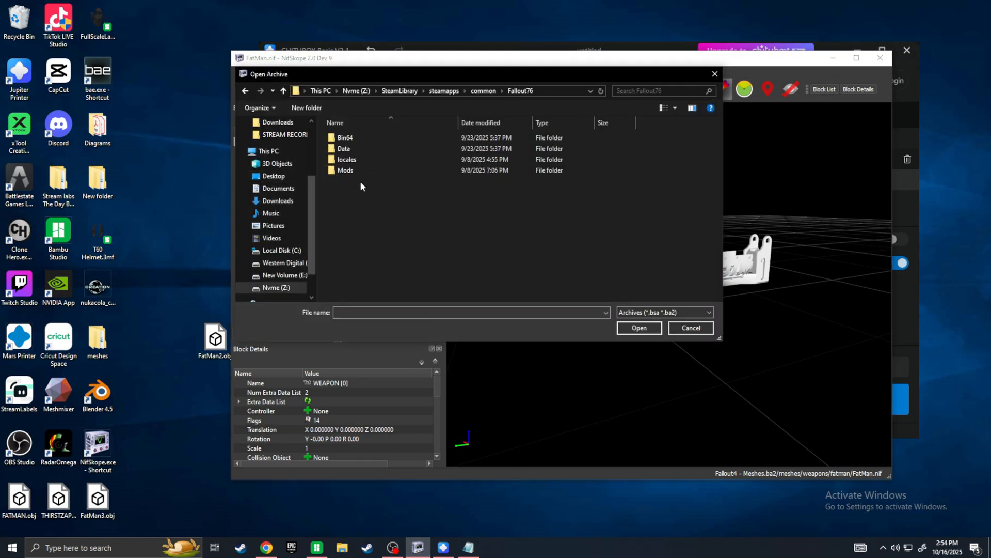
double_click(347, 151)
scroll(380, 201, down, 5)
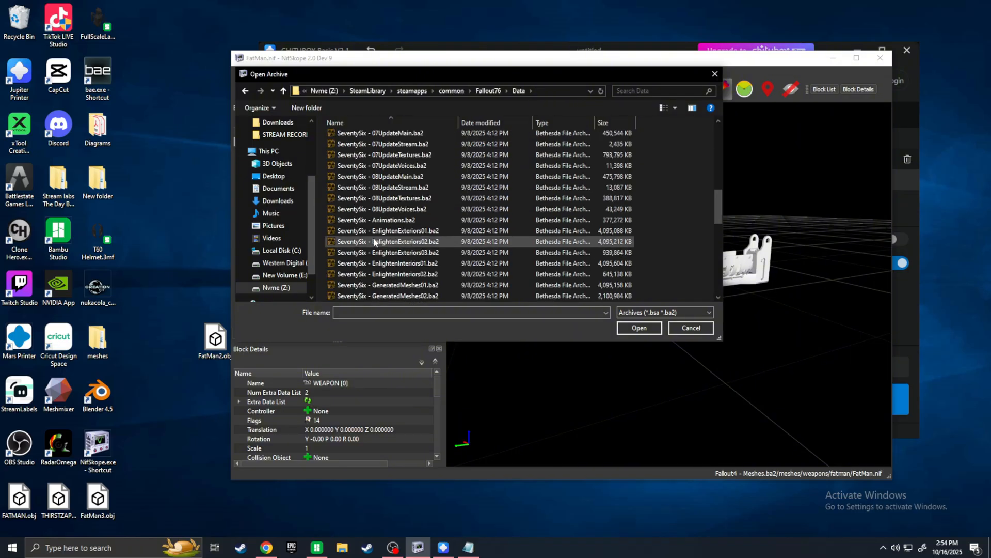
scroll(380, 202, down, 8)
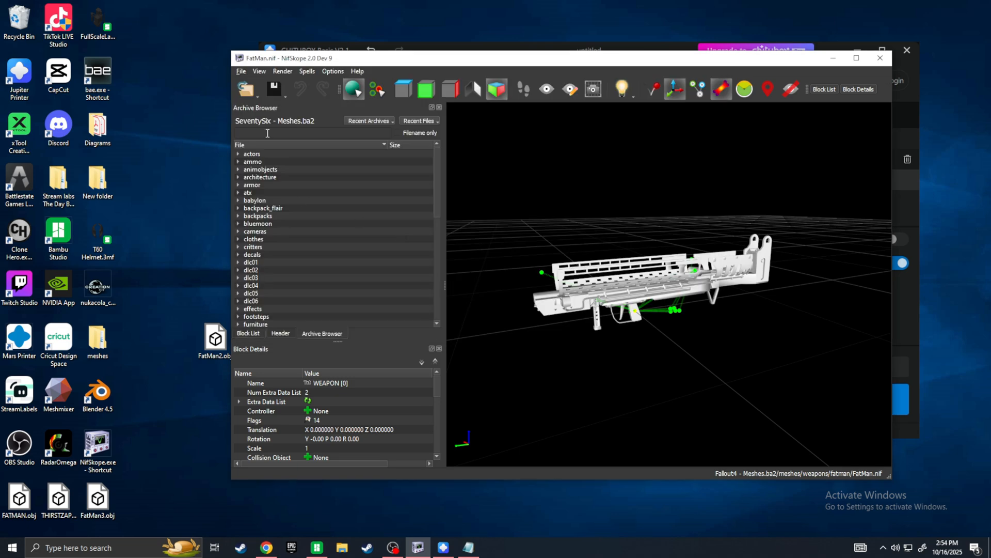
Step: Filter the archive for "mothman" and open mothmanstatue.nif from the setdressing mothmanstatue folder
click(267, 133)
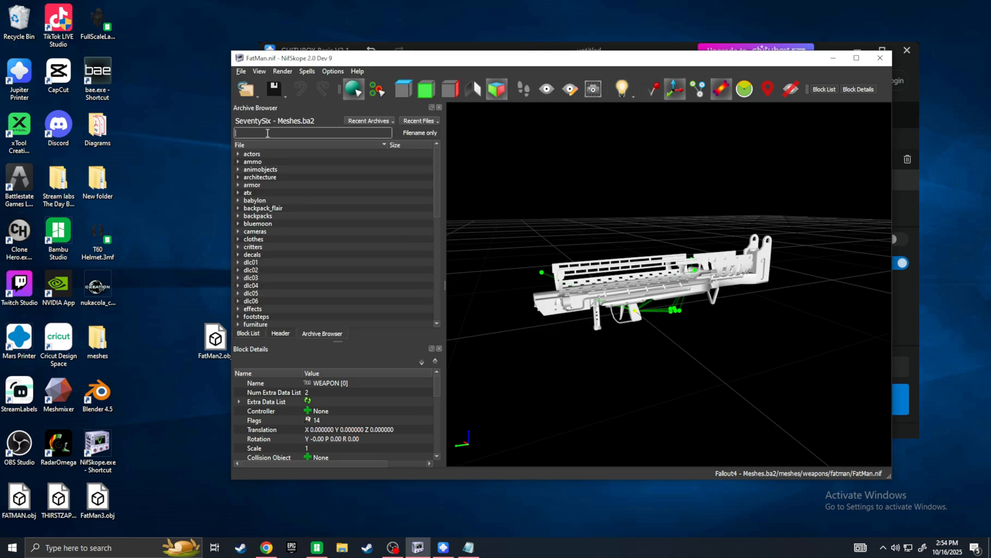
text(mothman)
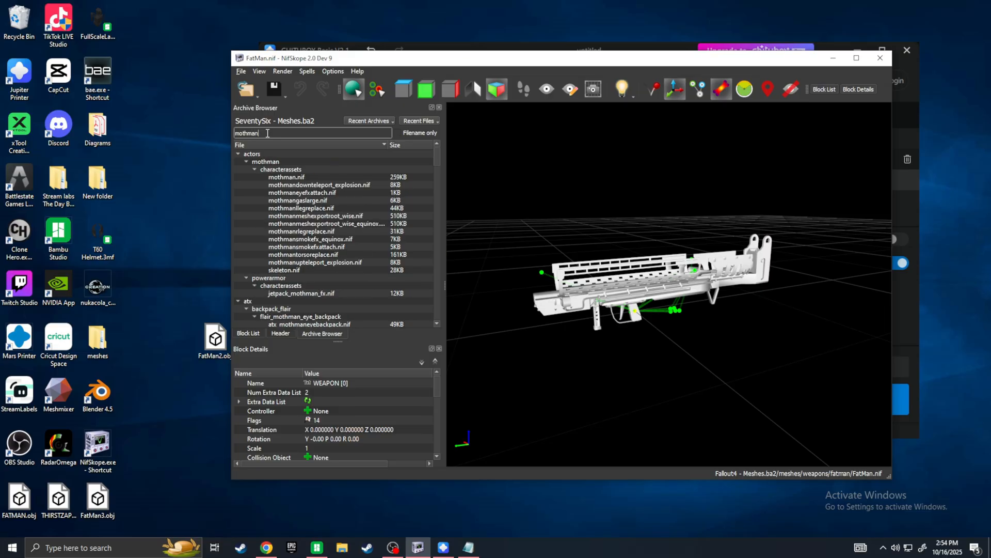
scroll(336, 250, down, 10)
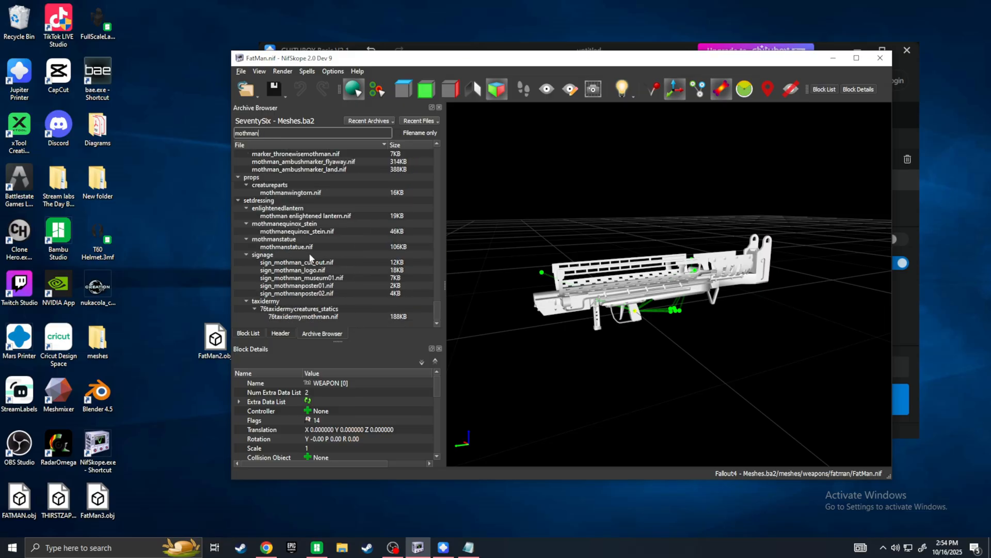
click(287, 247)
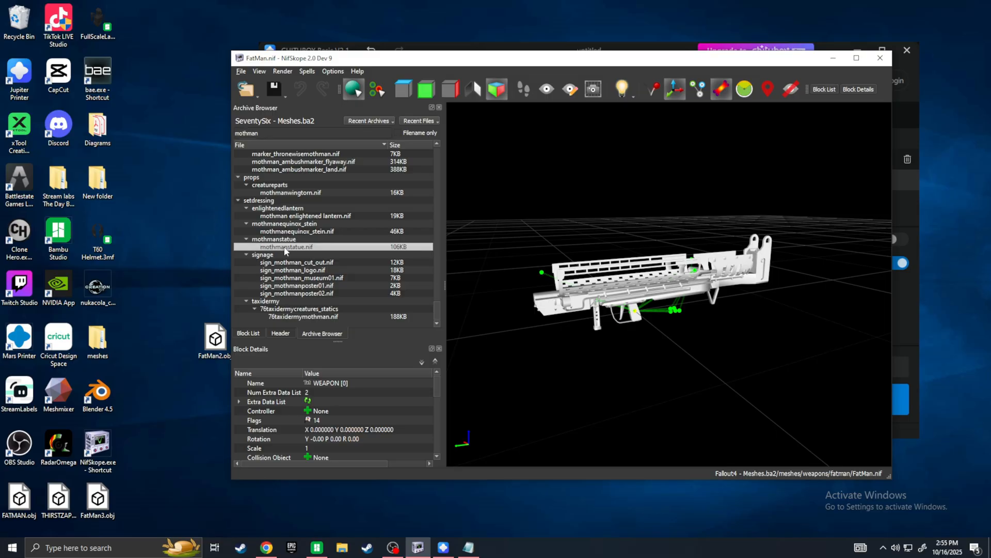
double_click(284, 247)
drag(721, 303, 687, 279)
click(664, 268)
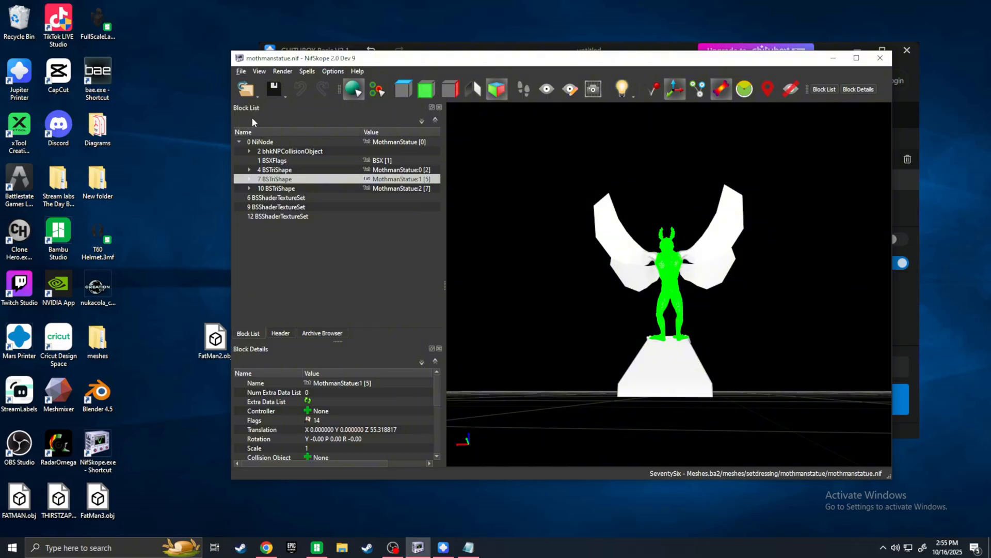
Step: Export the statue's root 0 NiNode with all its children as an OBJ file named Mothman3.obj on the Desktop
click(259, 142)
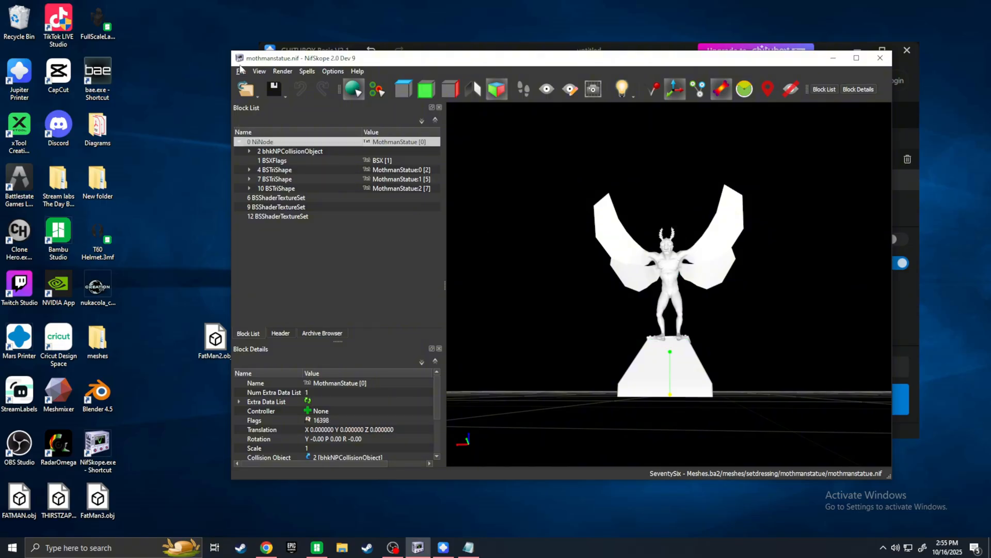
click(241, 71)
mouse_move(330, 206)
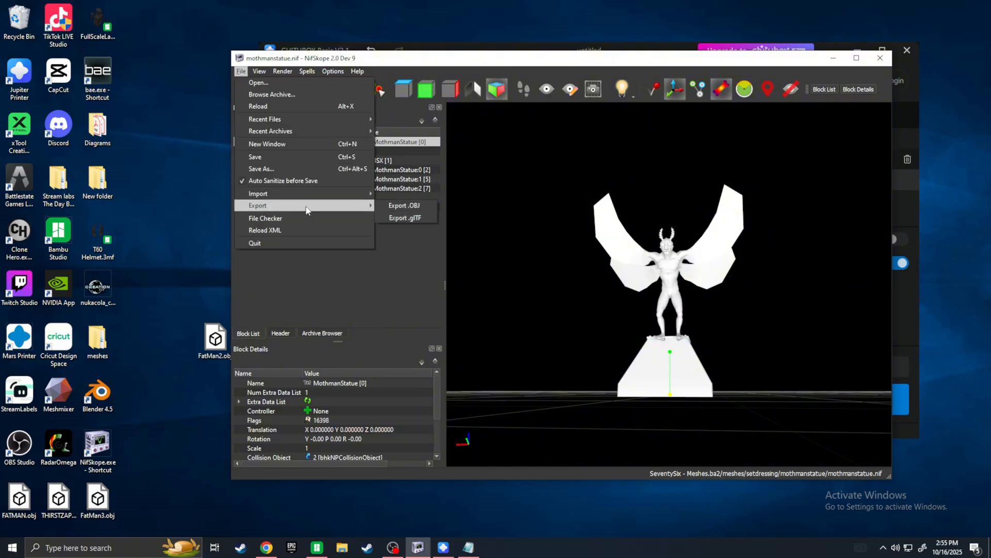
click(408, 202)
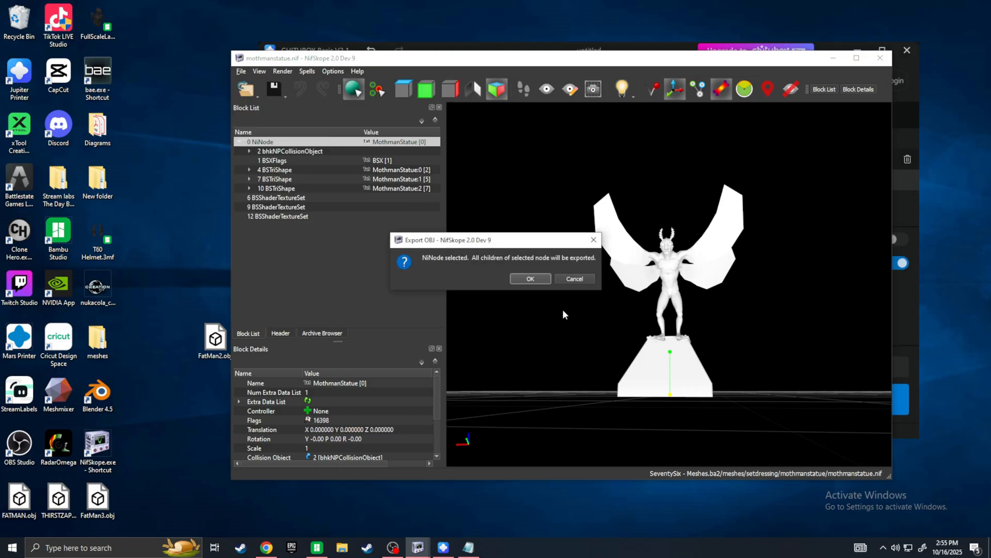
click(545, 277)
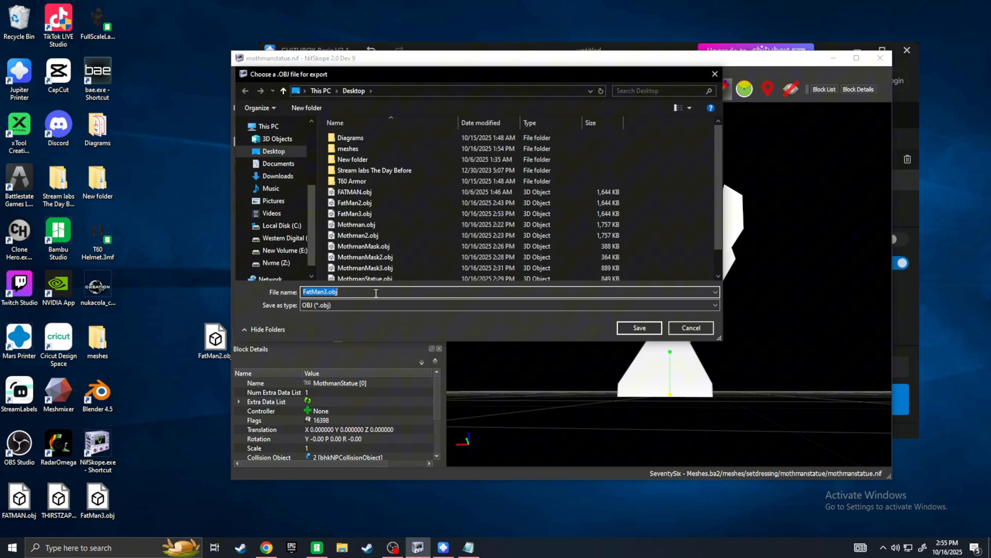
click(326, 293)
key(BackSpace)
key(BackSpace)
key(BackSpace)
key(BackSpace)
key(BackSpace)
key(BackSpace)
text(Mothman)
click(639, 328)
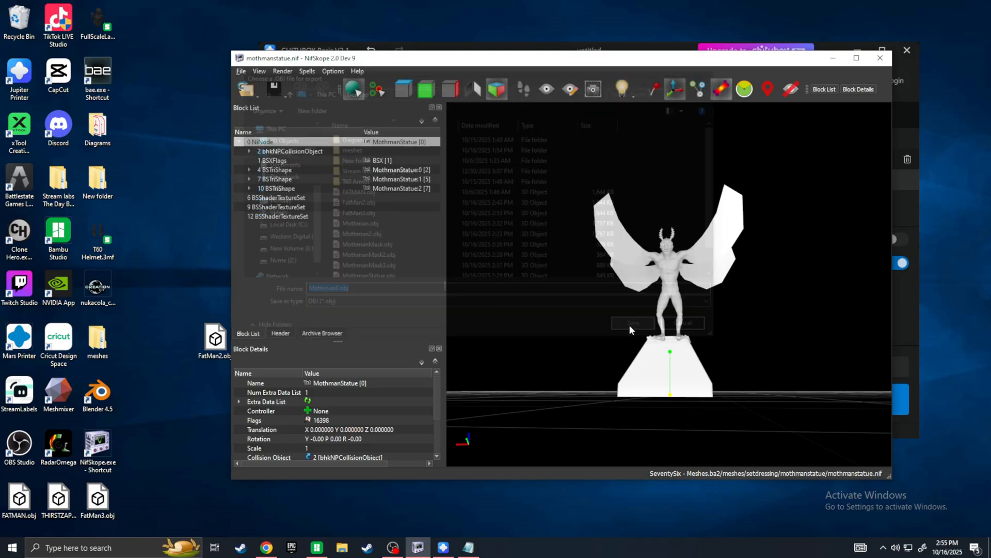
Step: Switch back to CHITUBOX, replace the Fat Man on the build plate with Mothman3.obj and view the statue in a maximized window
click(833, 57)
key(Delete)
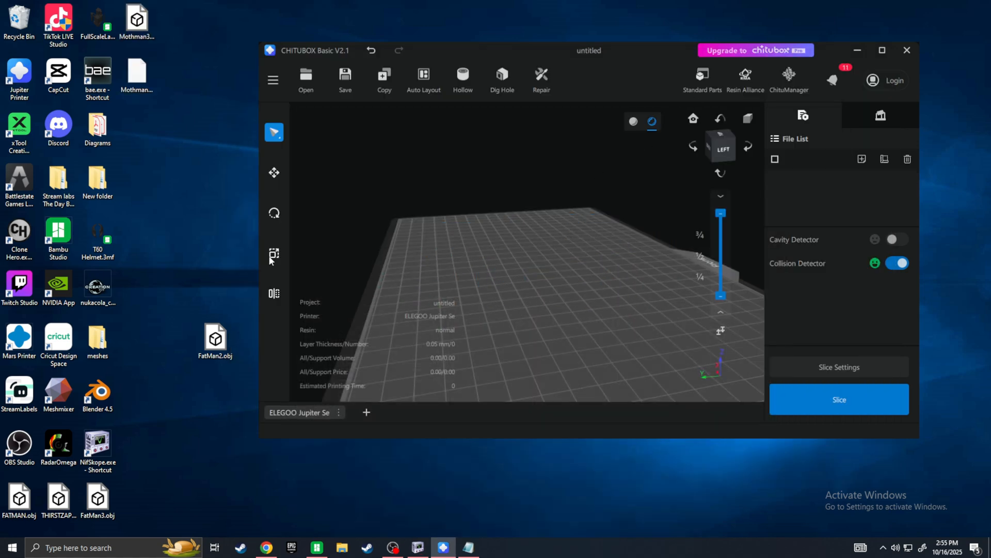
drag(144, 25, 531, 281)
click(882, 50)
scroll(608, 170, down, 10)
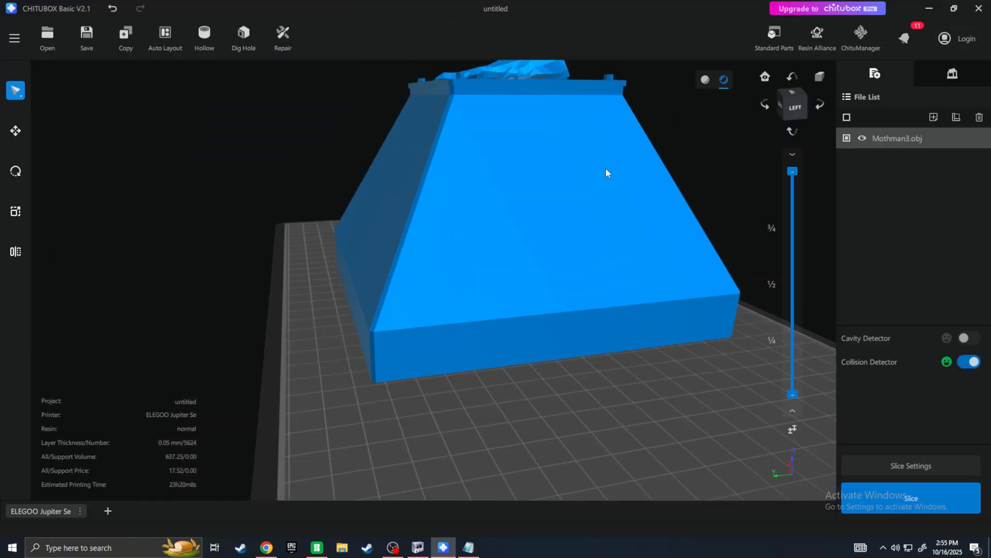
drag(549, 301, 299, 314)
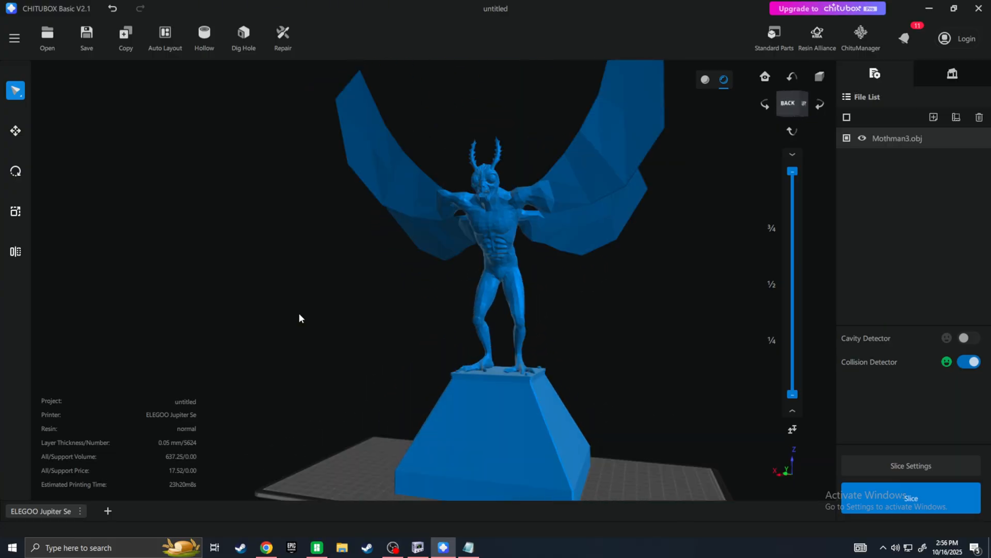